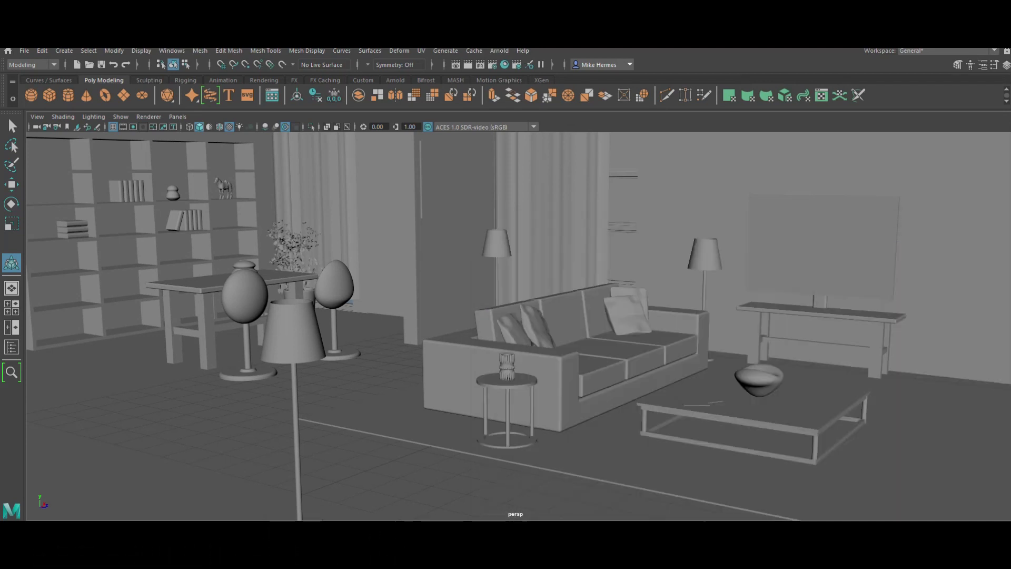
Step: Select the lampshade of the floor lamp behind the sofa, frame it and activate the Universal Manipulator on it
{"action": "key", "text": "w"}
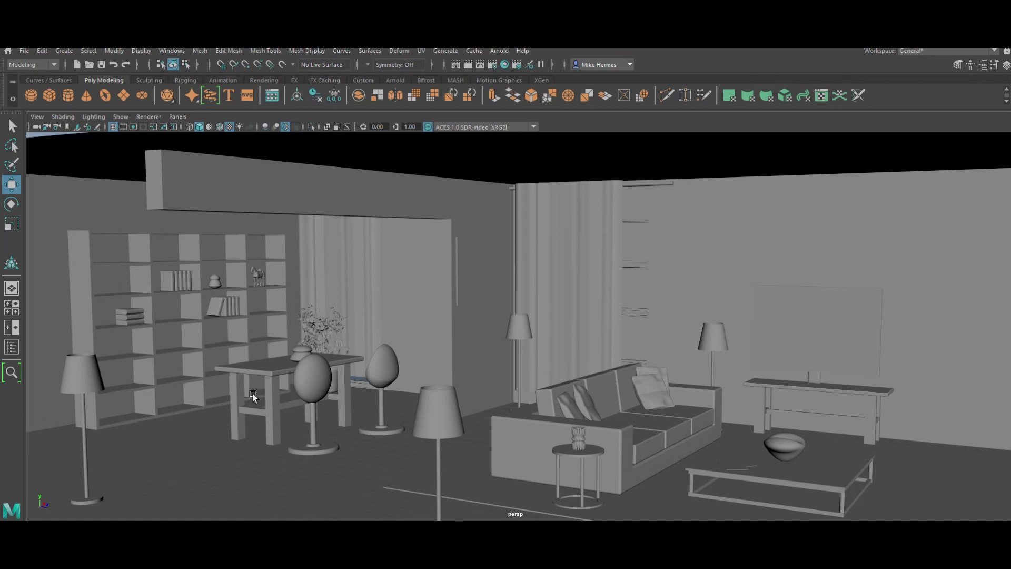
{"action": "left_click", "coordinate": [520, 333]}
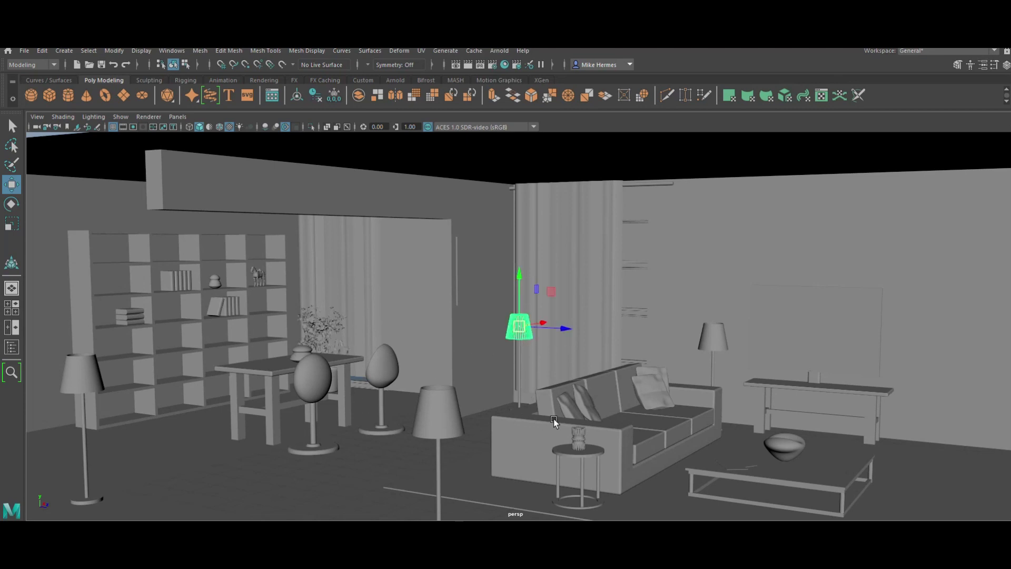
{"action": "key", "text": "f"}
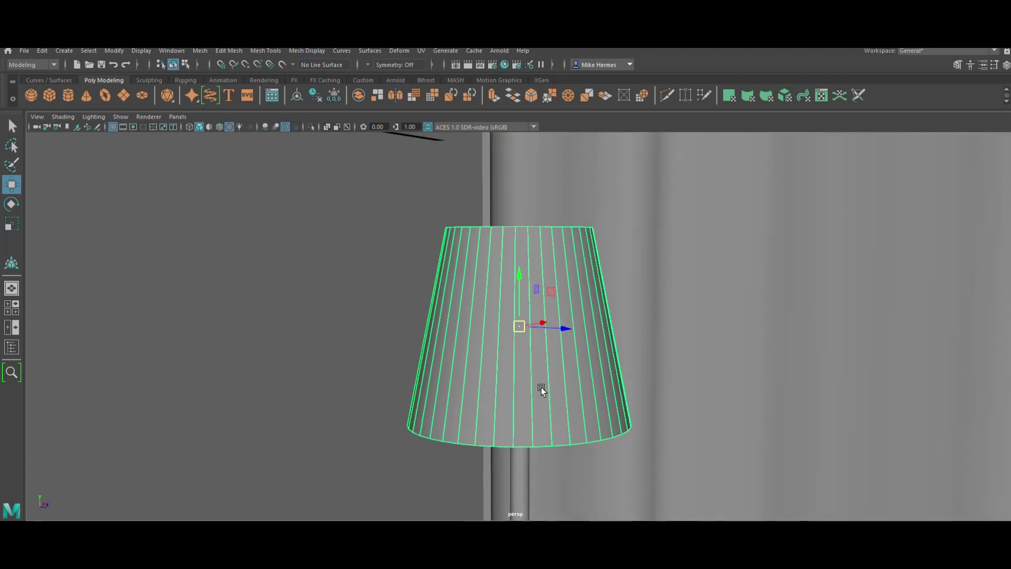
{"action": "scroll", "coordinate": [479, 305], "scroll_direction": "up", "scroll_amount": 3}
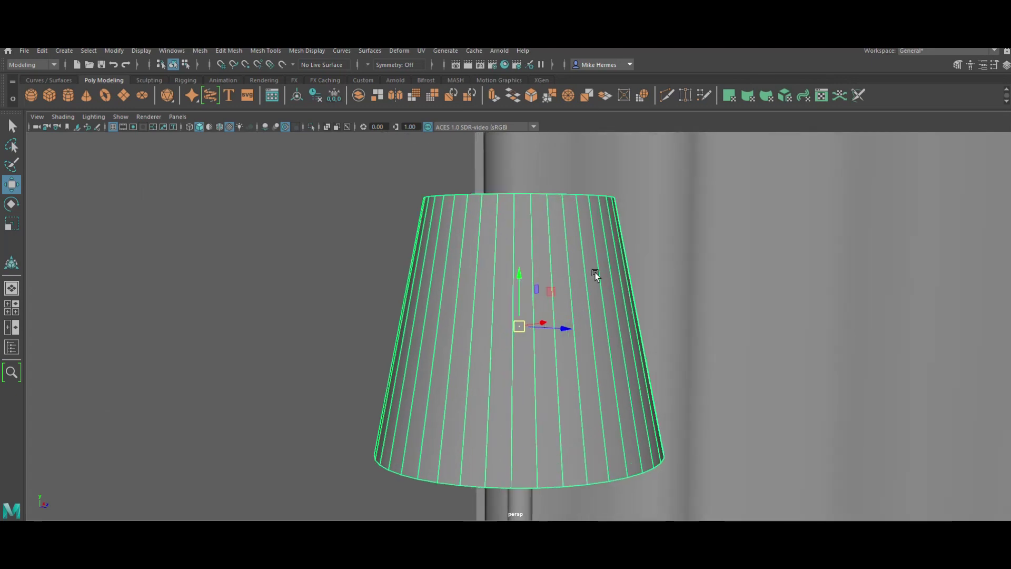
{"action": "key", "text": "r"}
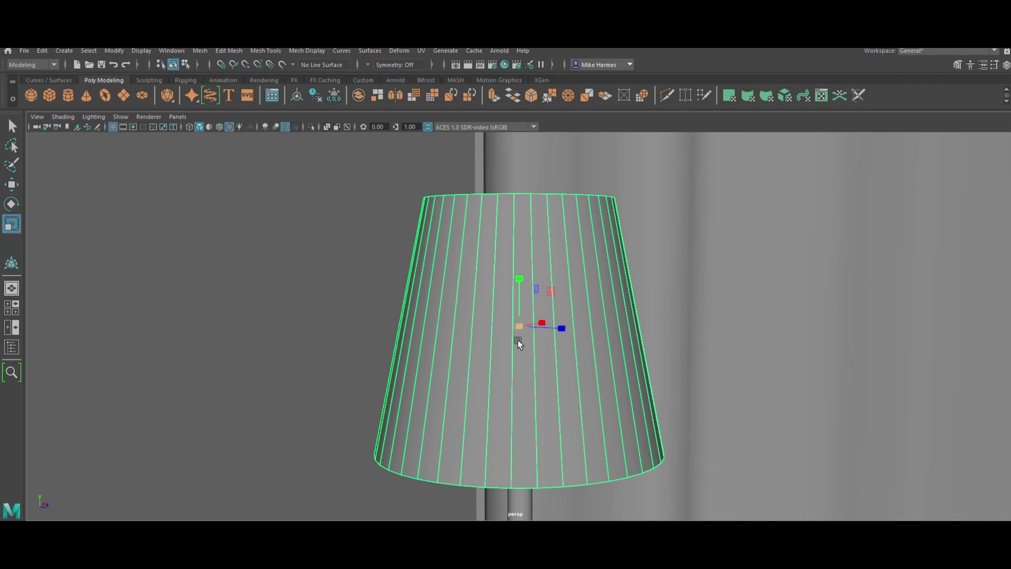
{"action": "key", "text": "e"}
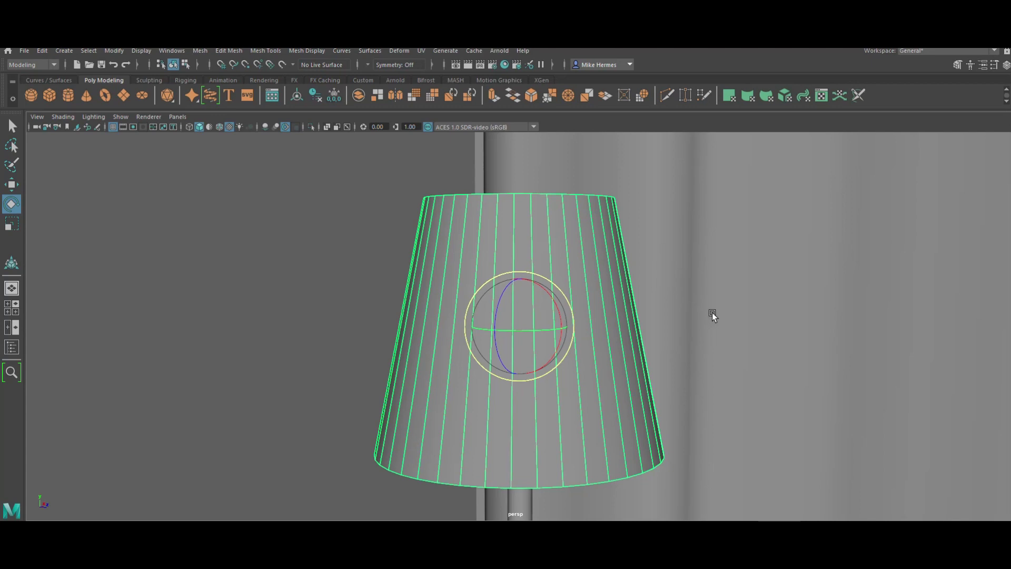
{"action": "key", "text": "ctrl+t"}
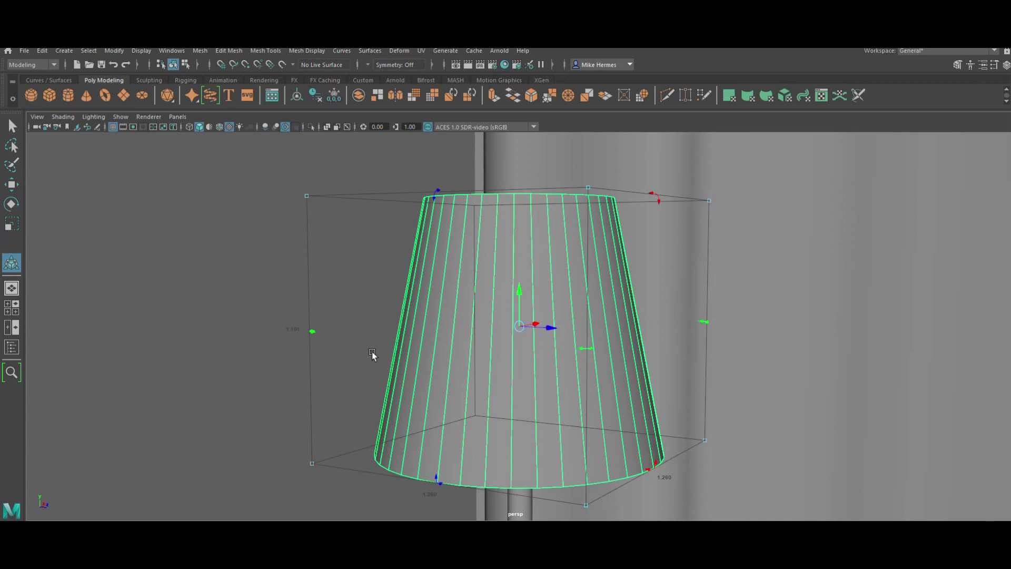
Step: Open the lampshade's height and width dimensions for editing on its manipulator box
{"action": "left_click", "coordinate": [297, 329]}
{"action": "left_click", "coordinate": [429, 497]}
{"action": "scroll", "coordinate": [679, 427], "scroll_direction": "up", "scroll_amount": 8}
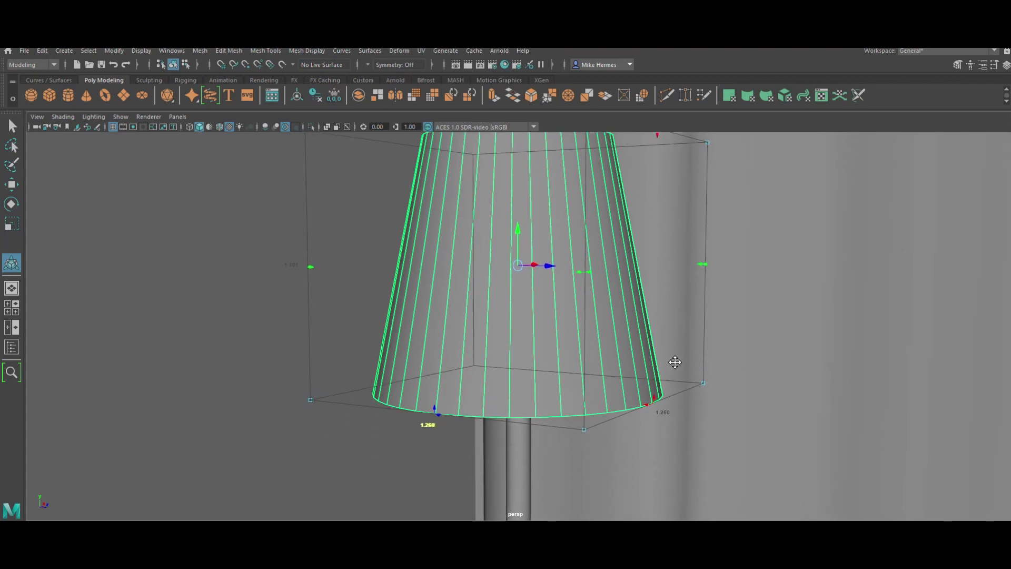
Step: Try rotating the lampshade with the rotation handle on the lower edge of its manipulator box
{"action": "middle_click_drag", "start_coordinate": [469, 353], "coordinate": [510, 299], "text": "alt"}
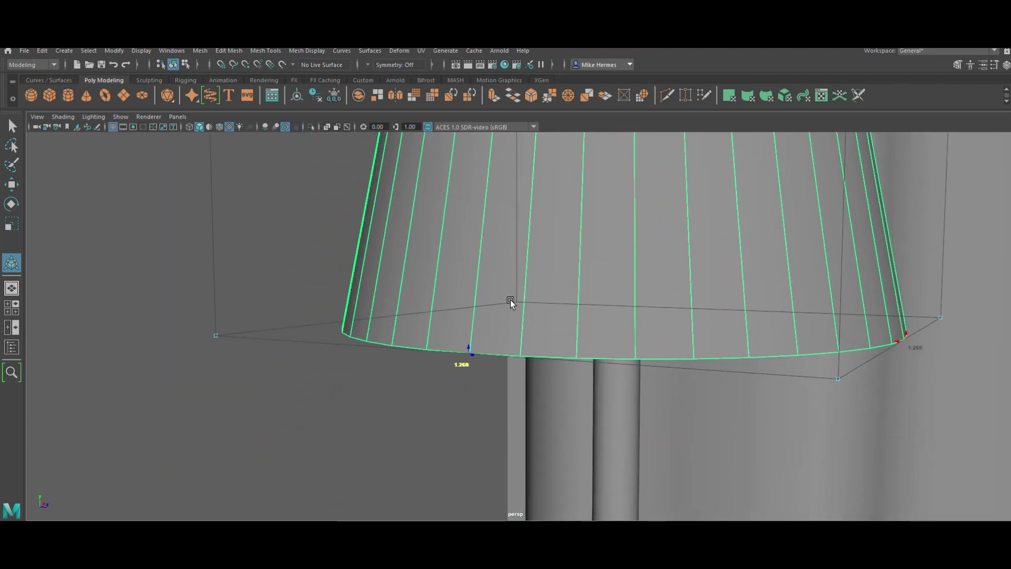
{"action": "left_click_drag", "start_coordinate": [470, 348], "coordinate": [450, 360]}
{"action": "scroll", "coordinate": [308, 401], "scroll_direction": "down", "scroll_amount": 3}
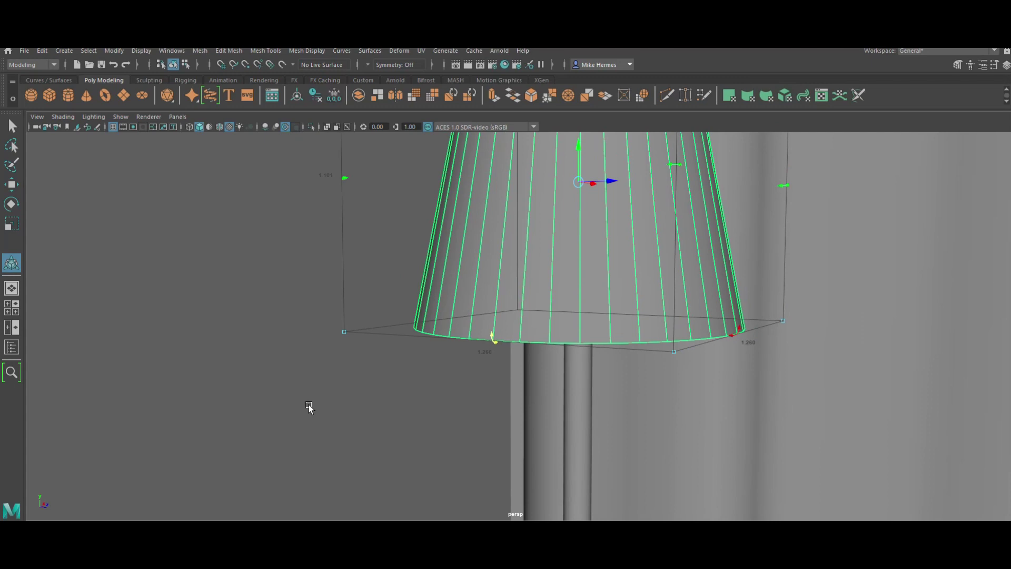
{"action": "scroll", "coordinate": [343, 412], "scroll_direction": "up", "scroll_amount": 2}
{"action": "scroll", "coordinate": [307, 447], "scroll_direction": "up", "scroll_amount": 2}
{"action": "scroll", "coordinate": [309, 442], "scroll_direction": "down", "scroll_amount": 3}
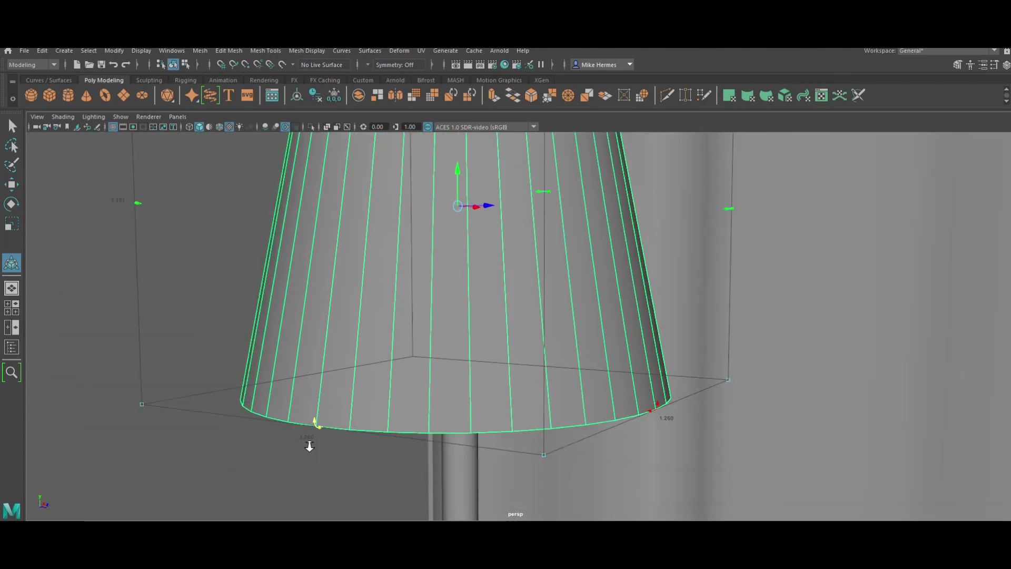
{"action": "left_click_drag", "start_coordinate": [316, 445], "coordinate": [329, 453], "text": "alt"}
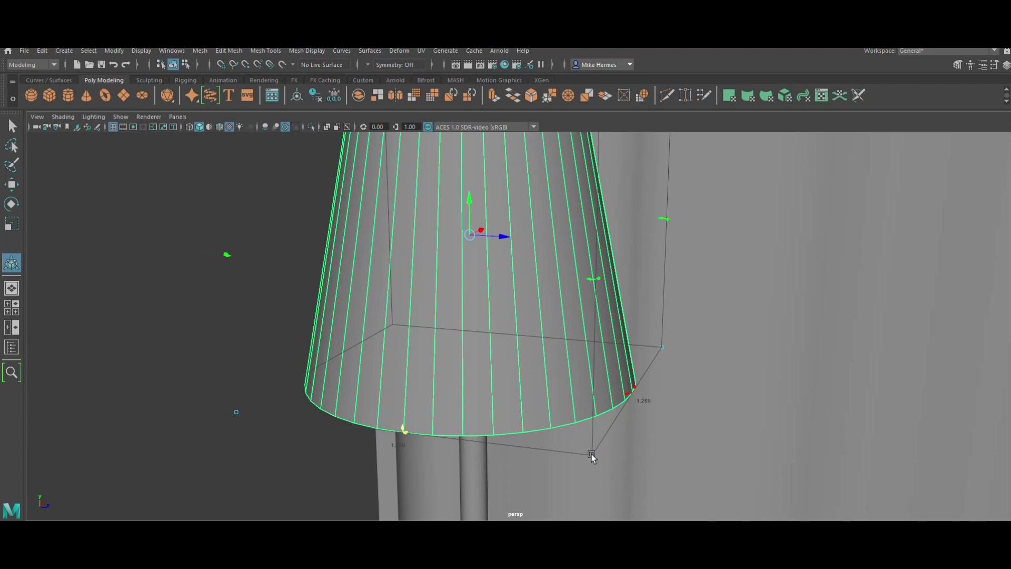
Step: Resize the lampshade from the lower front corner of its manipulator box
{"action": "left_click_drag", "start_coordinate": [591, 454], "coordinate": [609, 466]}
{"action": "scroll", "coordinate": [621, 430], "scroll_direction": "down", "scroll_amount": 3}
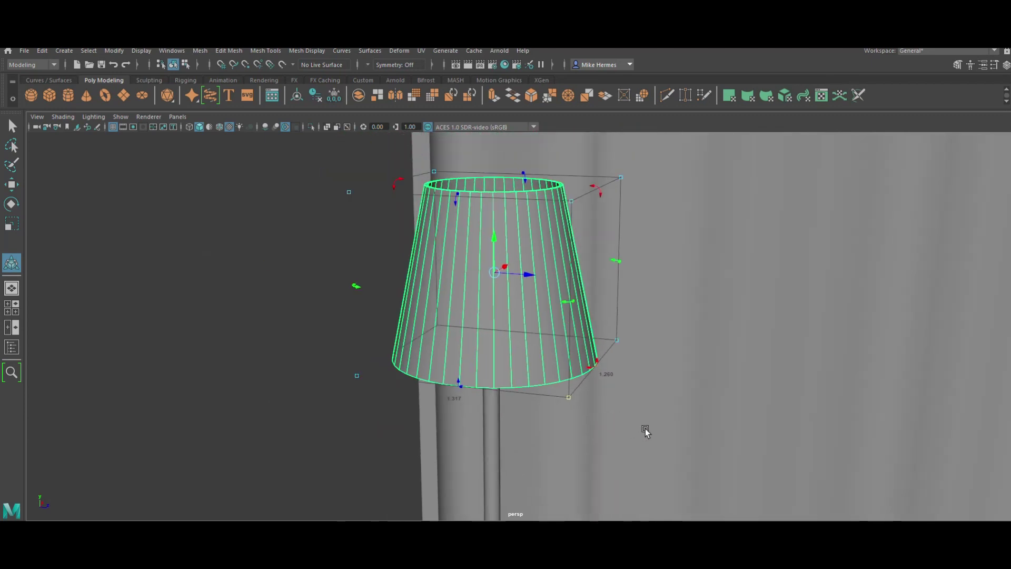
{"action": "mouse_move", "coordinate": [645, 428]}
{"action": "left_mouse_down", "text": "alt"}
{"action": "mouse_move", "coordinate": [641, 408]}
{"action": "mouse_move", "coordinate": [680, 428]}
{"action": "mouse_move", "coordinate": [672, 421]}
{"action": "mouse_move", "coordinate": [661, 435]}
{"action": "left_mouse_up", "text": "alt"}
{"action": "right_click_drag", "start_coordinate": [661, 435], "coordinate": [658, 395], "text": "alt"}
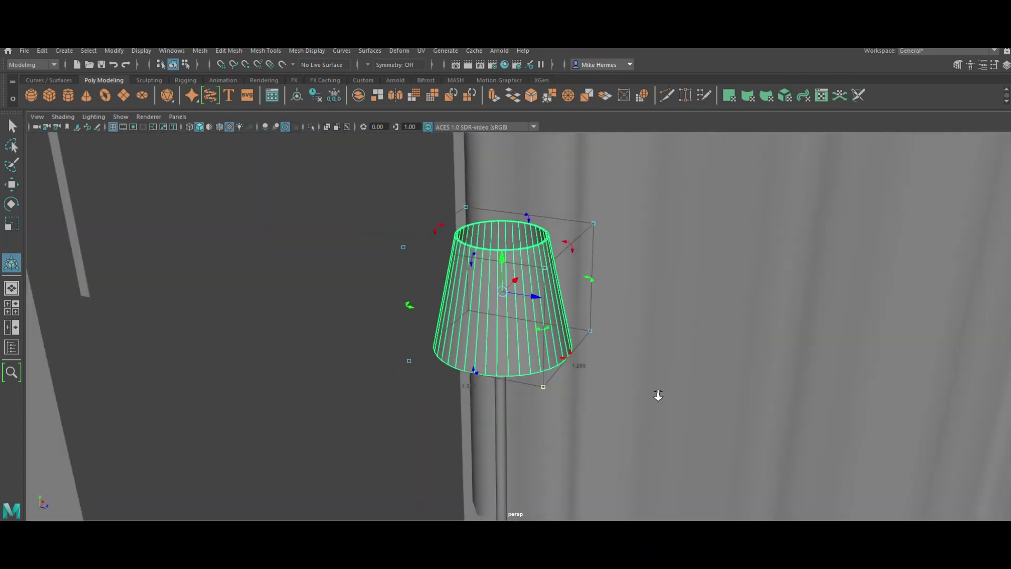
{"action": "scroll", "coordinate": [658, 395], "scroll_direction": "down", "scroll_amount": 10}
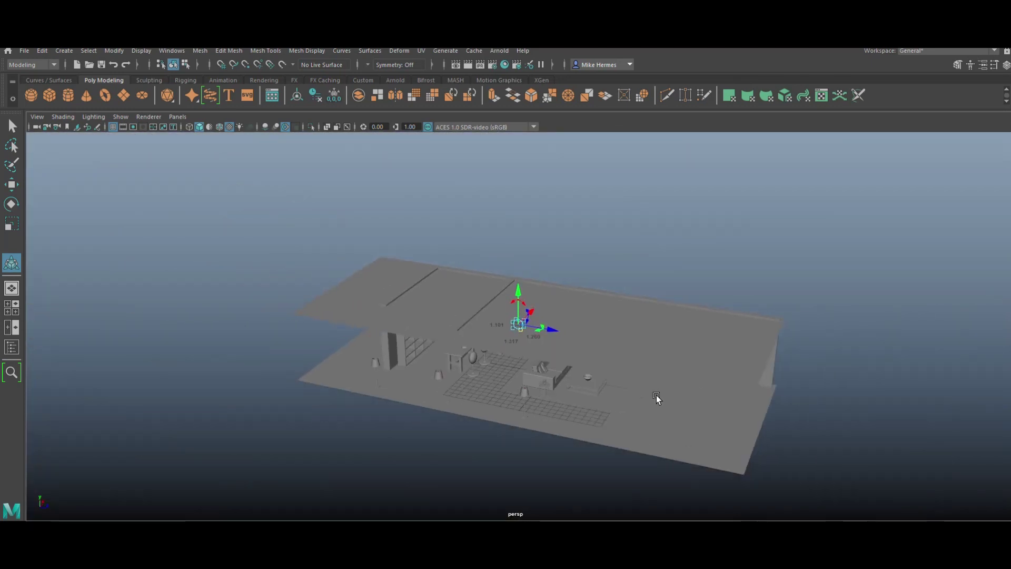
Step: Start a new empty scene in place of the living room scene
{"action": "left_click", "coordinate": [25, 50]}
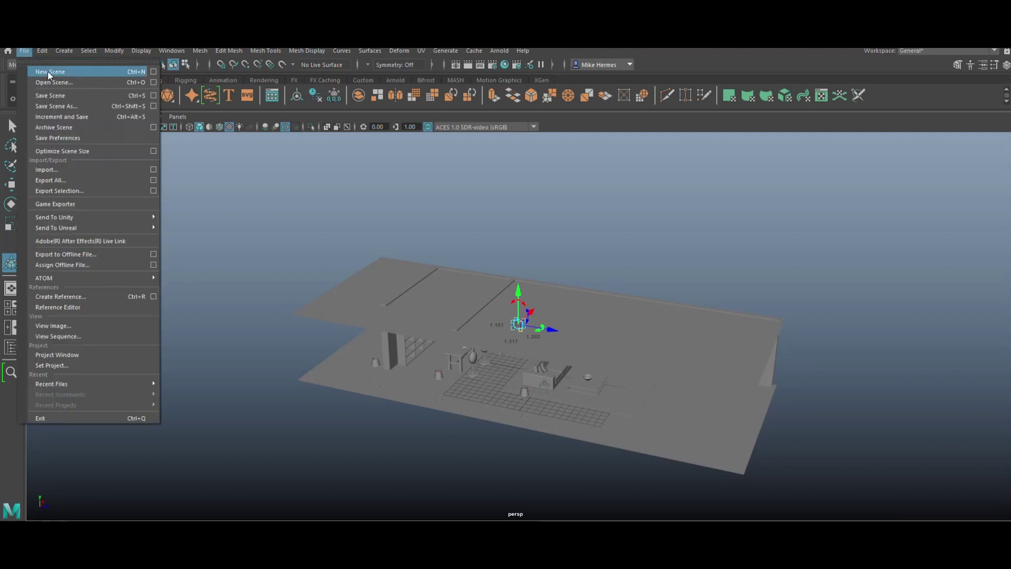
{"action": "left_click", "coordinate": [50, 72]}
{"action": "left_click", "coordinate": [503, 318]}
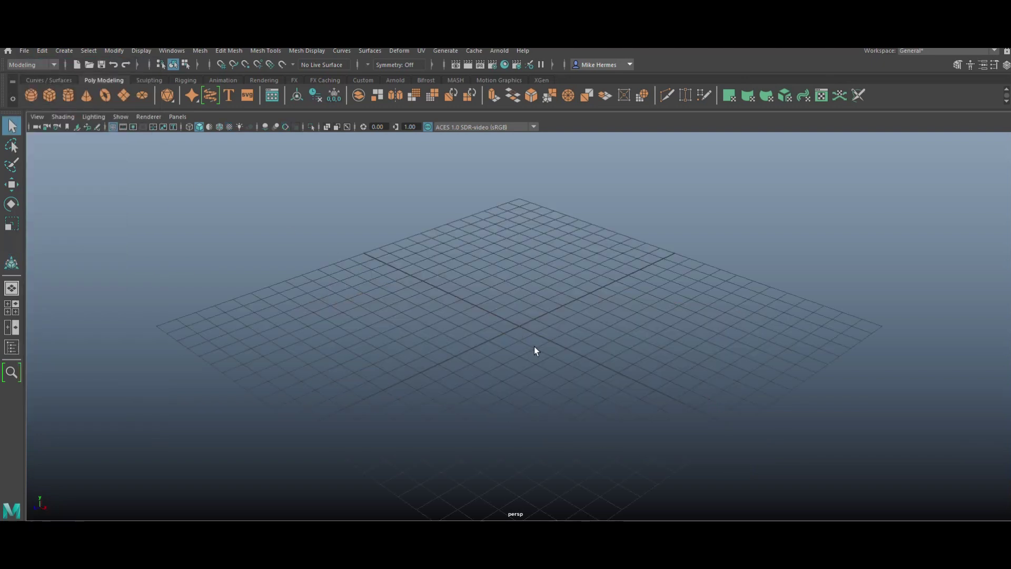
Step: Create a polygon cube at the origin and show the Universal Manipulator with its dimension values around it
{"action": "left_click", "coordinate": [49, 96]}
{"action": "scroll", "coordinate": [517, 321], "scroll_direction": "up", "scroll_amount": 5}
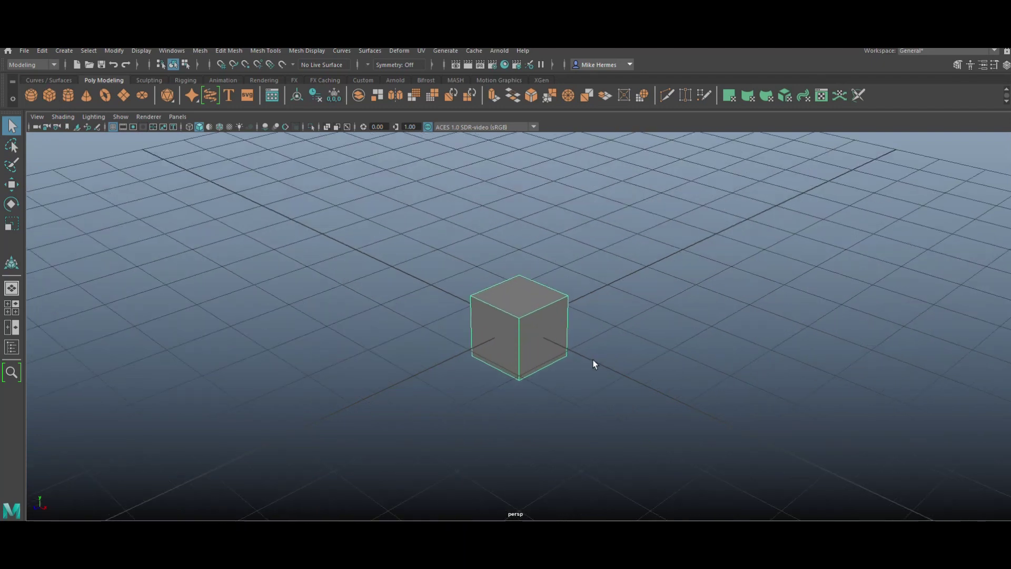
{"action": "key", "text": "t"}
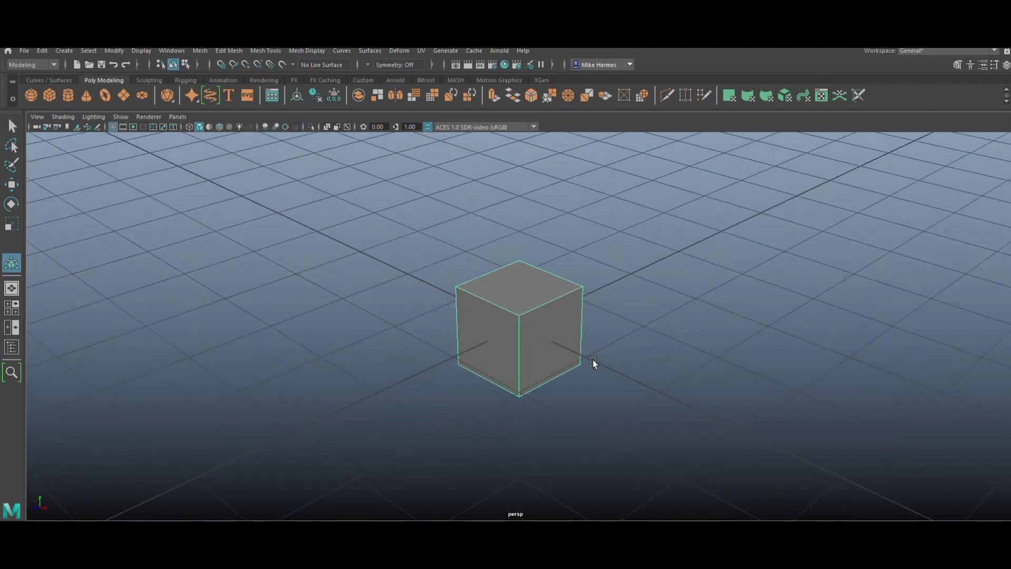
{"action": "key", "text": "ctrl+t"}
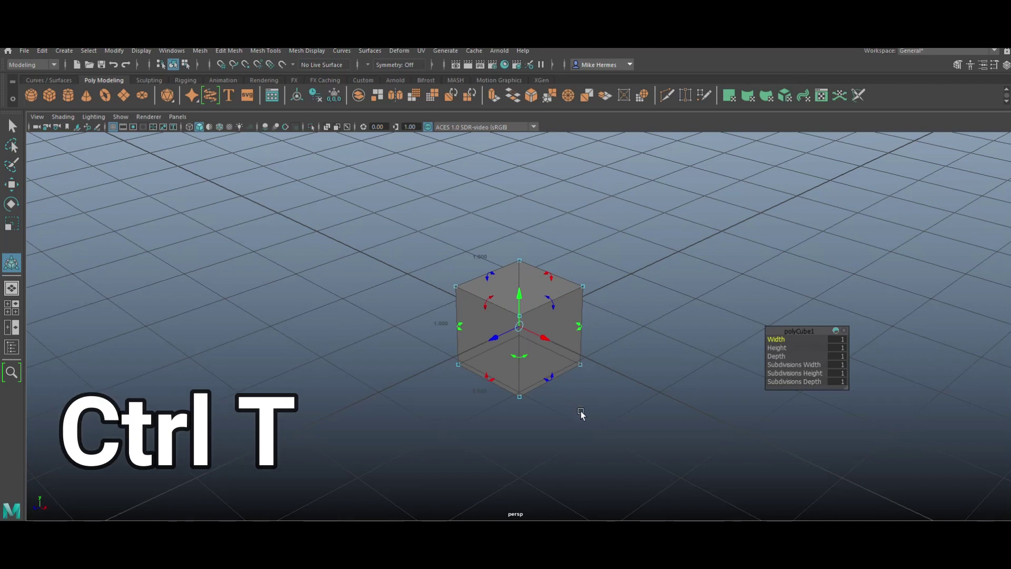
{"action": "scroll", "coordinate": [576, 405], "scroll_direction": "up", "scroll_amount": 2}
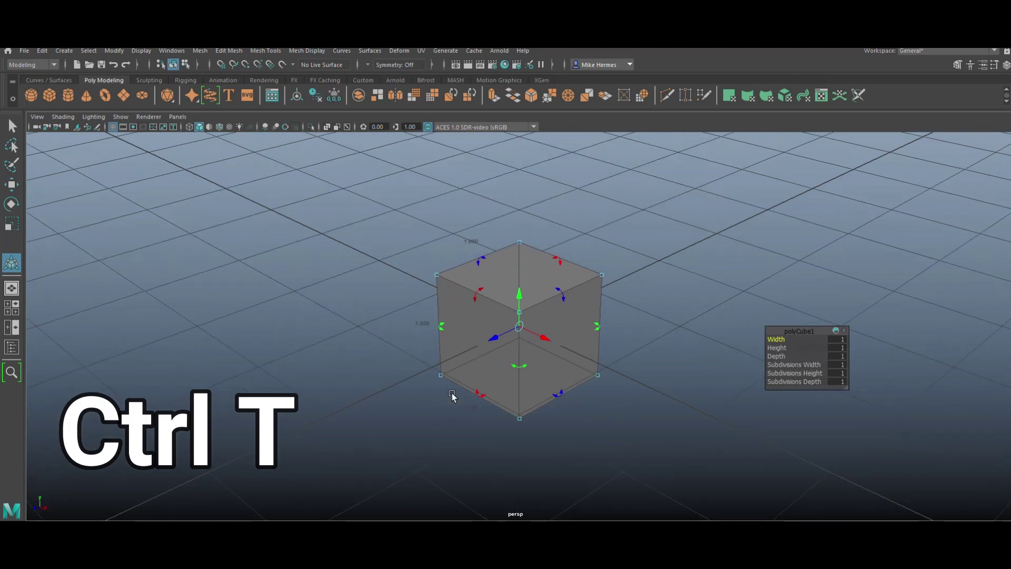
{"action": "scroll", "coordinate": [572, 454], "scroll_direction": "up", "scroll_amount": 1}
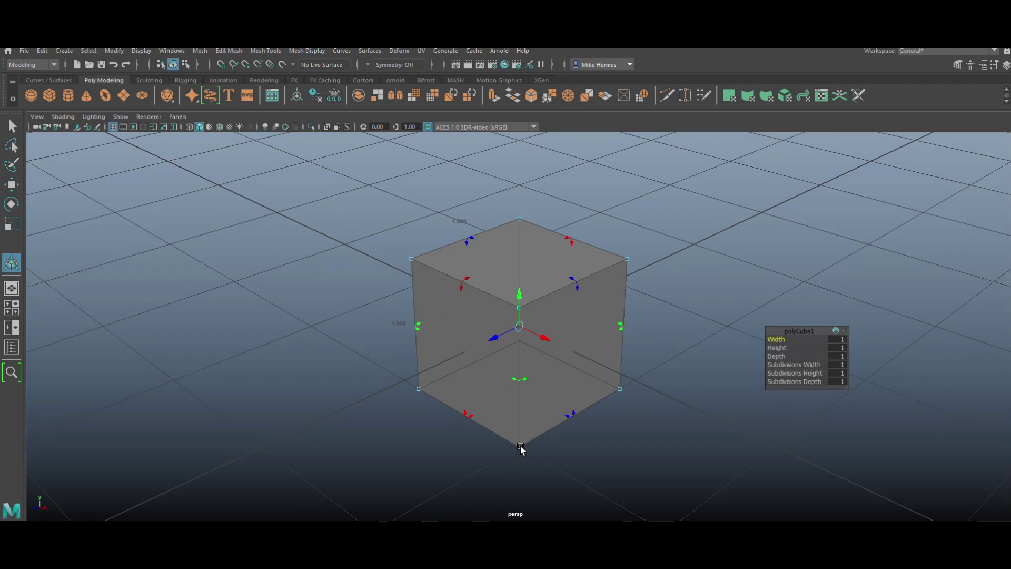
Step: Stretch the cube to about 1.84 units along the X axis and open that dimension for editing
{"action": "mouse_move", "coordinate": [521, 451]}
{"action": "left_mouse_down"}
{"action": "mouse_move", "coordinate": [552, 473]}
{"action": "mouse_move", "coordinate": [533, 458]}
{"action": "mouse_move", "coordinate": [523, 428]}
{"action": "mouse_move", "coordinate": [516, 447]}
{"action": "mouse_move", "coordinate": [497, 449]}
{"action": "mouse_move", "coordinate": [510, 435]}
{"action": "mouse_move", "coordinate": [532, 467]}
{"action": "left_mouse_up"}
{"action": "left_click", "coordinate": [452, 422]}
{"action": "left_click", "coordinate": [467, 431]}
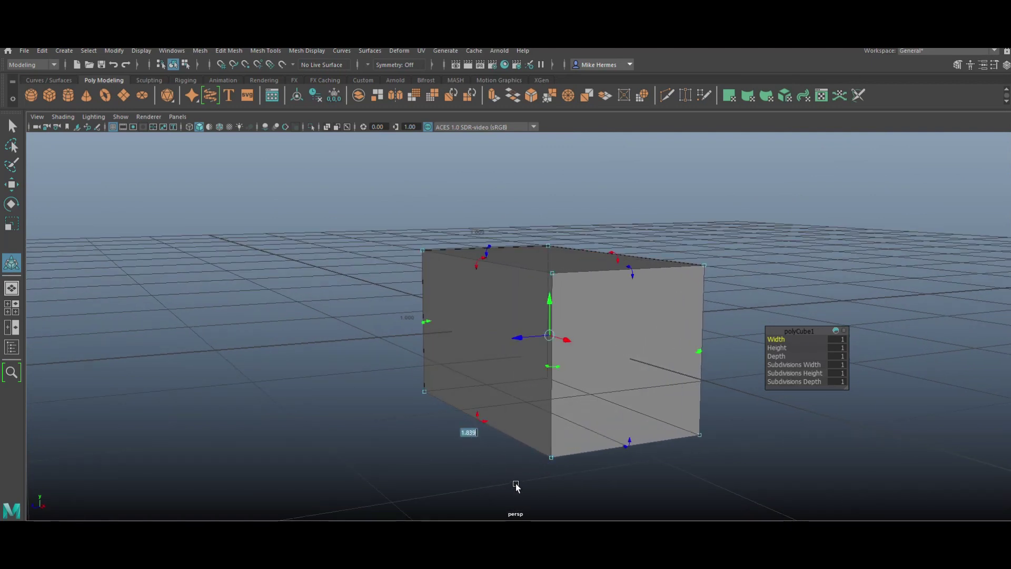
{"action": "scroll", "coordinate": [474, 431], "scroll_direction": "down", "scroll_amount": 2}
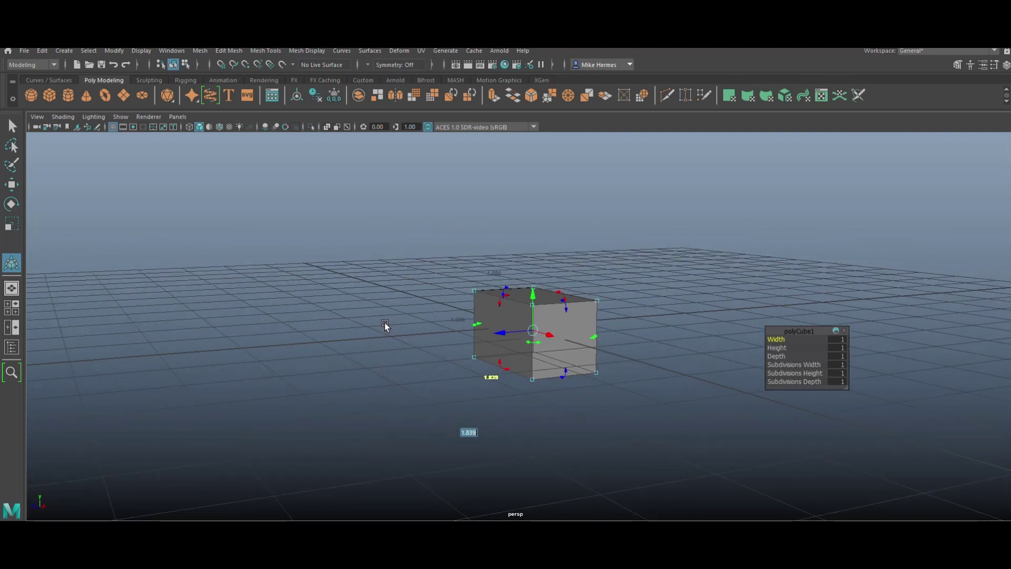
{"action": "left_click_drag", "start_coordinate": [400, 361], "coordinate": [61, 148], "text": "alt"}
Step: Create a second cube at the origin, then select both cubes and delete them
{"action": "key", "text": "g"}
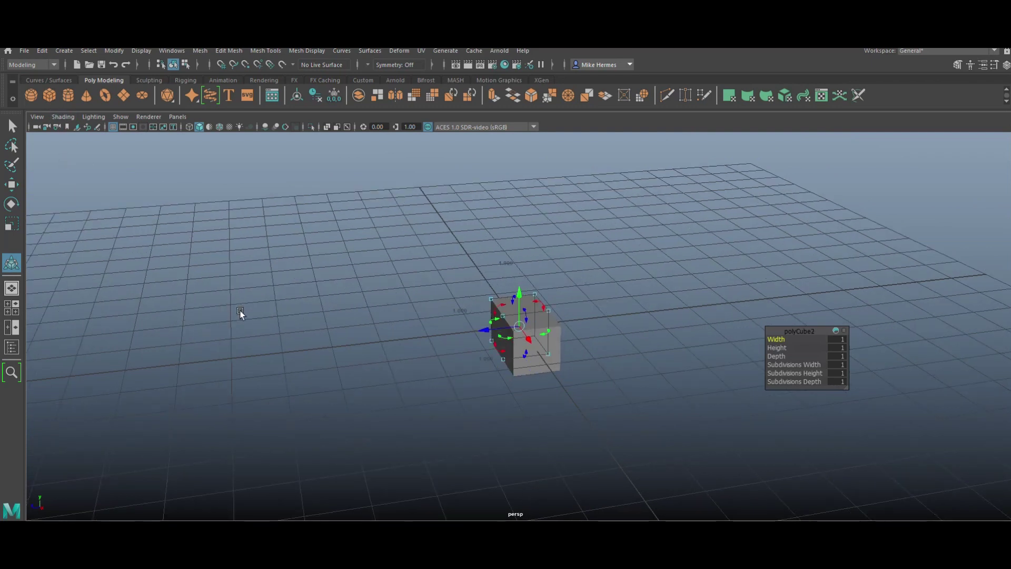
{"action": "key", "text": "q"}
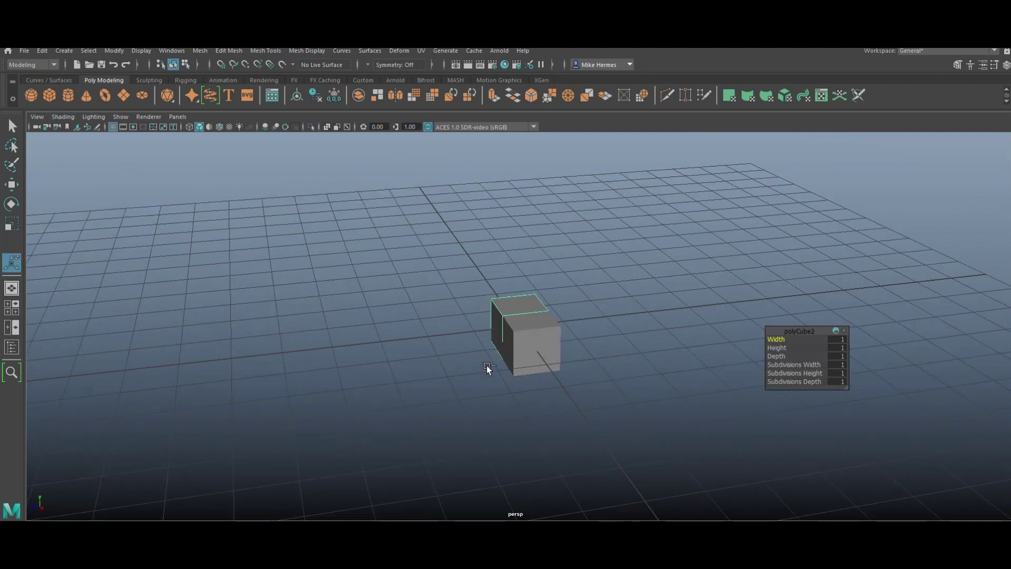
{"action": "left_click_drag", "start_coordinate": [401, 247], "coordinate": [597, 436]}
{"action": "key", "text": "Delete"}
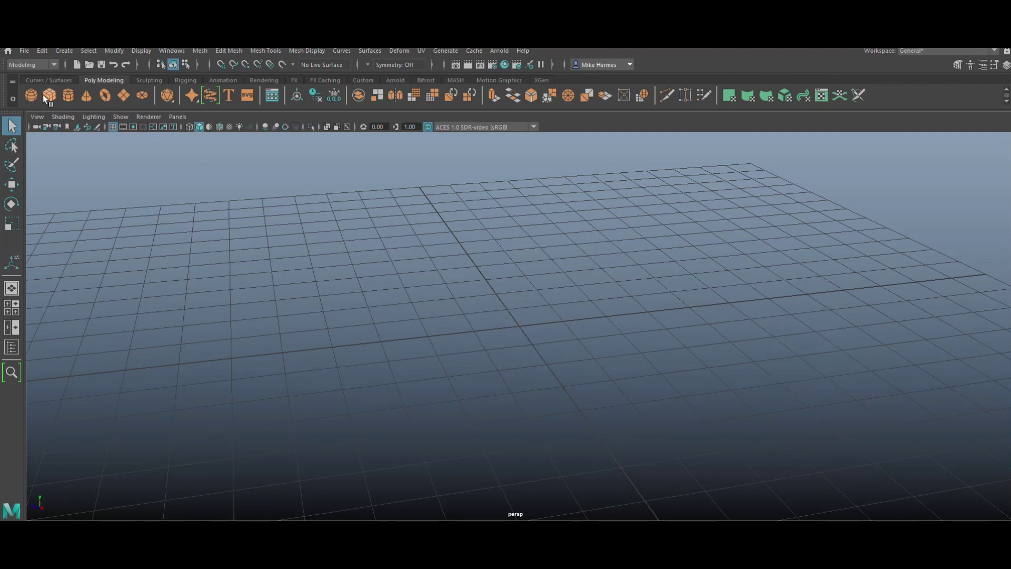
Step: Create a new cube and duplicate it at equal spacing along the negative Z axis into a row of six cubes
{"action": "key", "text": "ctrl+z"}
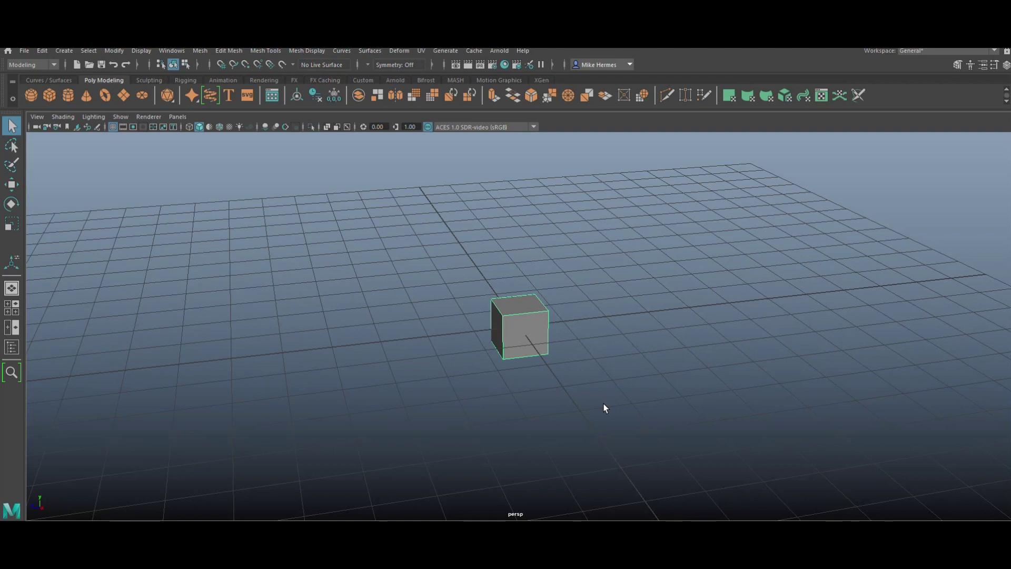
{"action": "key", "text": "w"}
{"action": "left_click_drag", "start_coordinate": [480, 339], "coordinate": [567, 342], "text": "shift"}
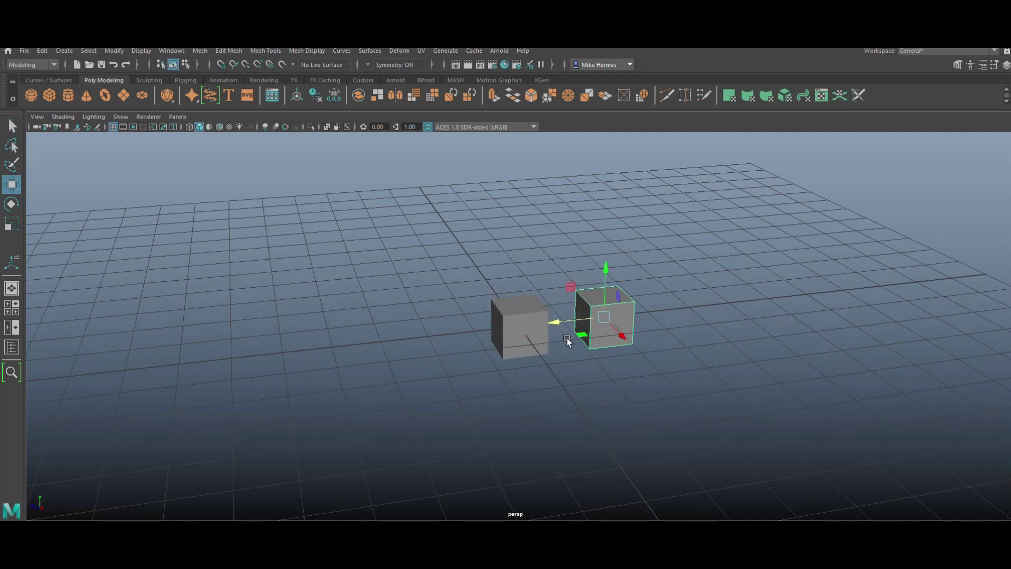
{"action": "key", "text": "shift+d"}
{"action": "key", "text": "shift+d"}
{"action": "key", "text": "shift+d"}
{"action": "key", "text": "shift+d"}
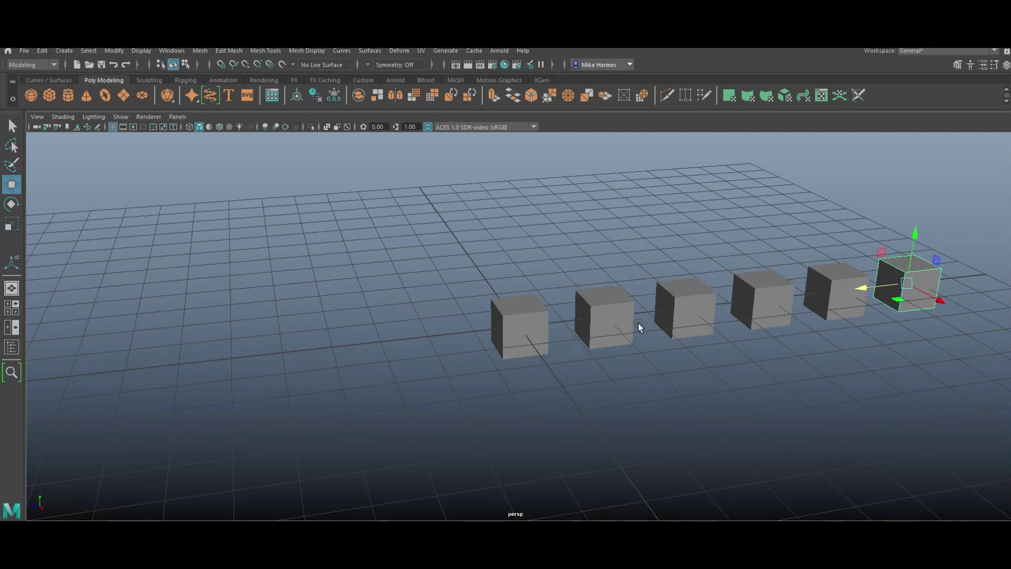
Step: Select all six cubes and rotate them together about the X axis with the Universal Manipulator
{"action": "scroll", "coordinate": [639, 326], "scroll_direction": "down", "scroll_amount": 10}
{"action": "left_click_drag", "start_coordinate": [639, 327], "coordinate": [609, 412], "text": "alt"}
{"action": "scroll", "coordinate": [609, 412], "scroll_direction": "up", "scroll_amount": 5}
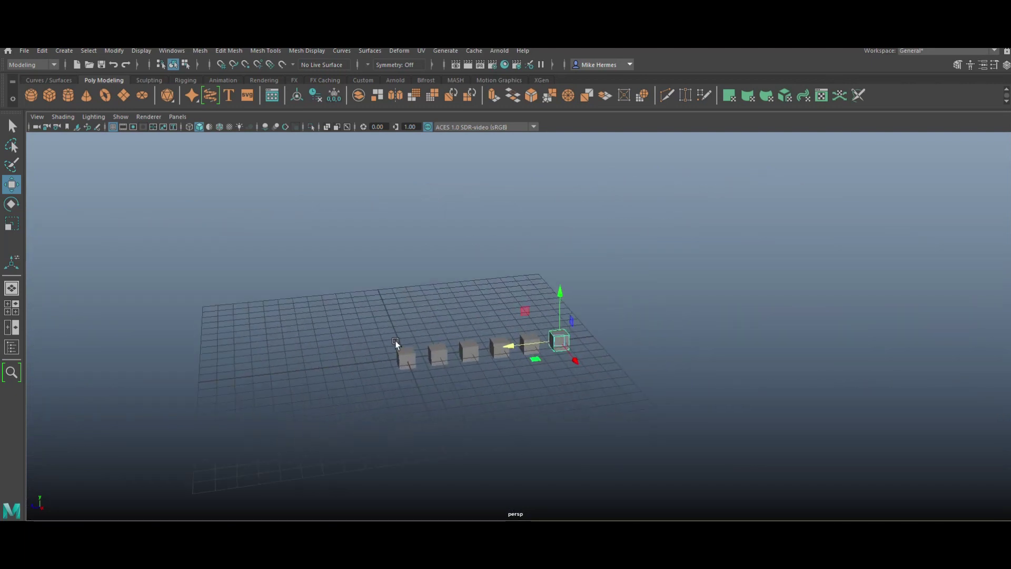
{"action": "left_click_drag", "start_coordinate": [335, 306], "coordinate": [484, 353]}
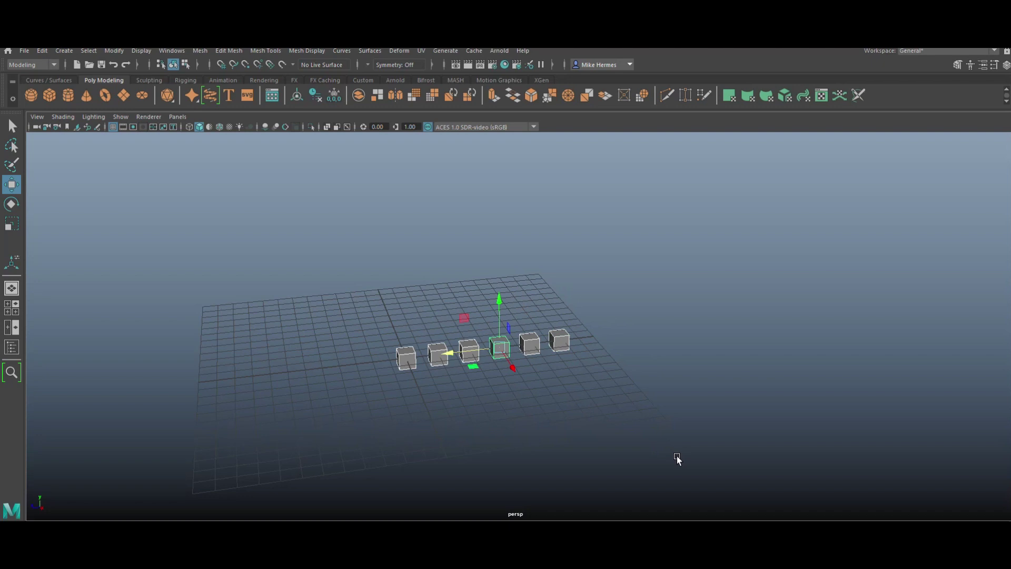
{"action": "key", "text": "t"}
{"action": "scroll", "coordinate": [611, 397], "scroll_direction": "up", "scroll_amount": 5}
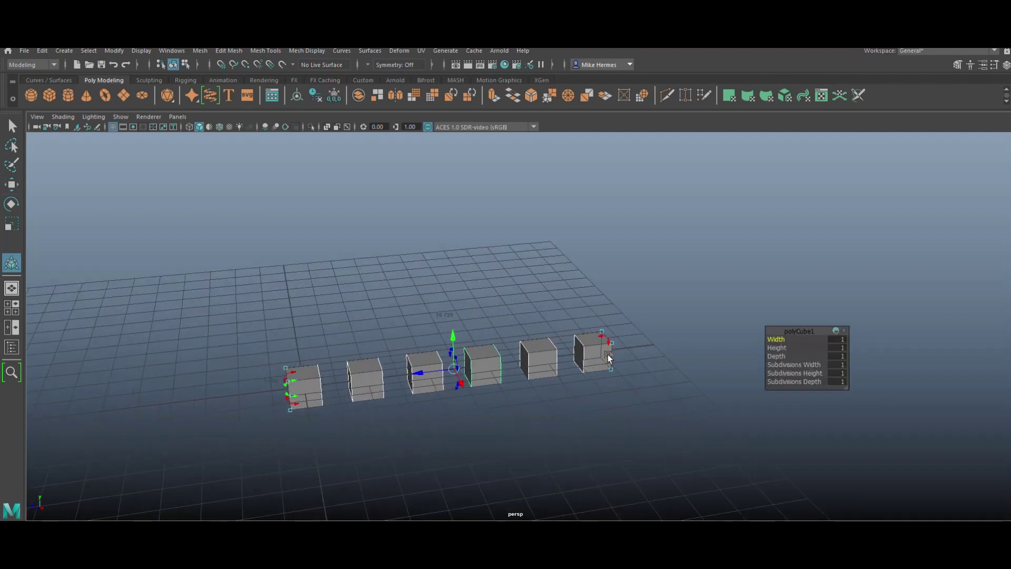
{"action": "left_click_drag", "start_coordinate": [608, 358], "coordinate": [403, 312]}
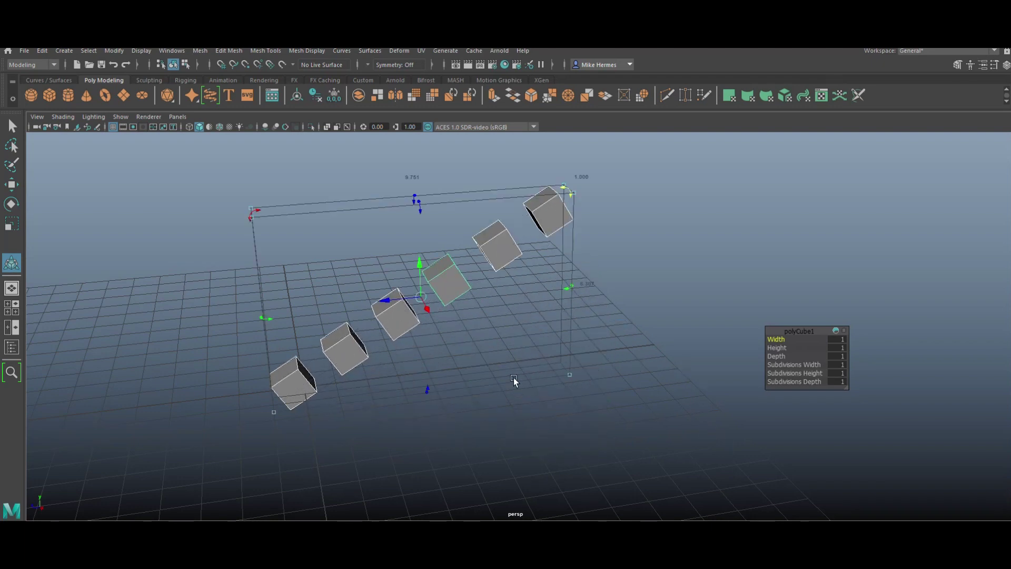